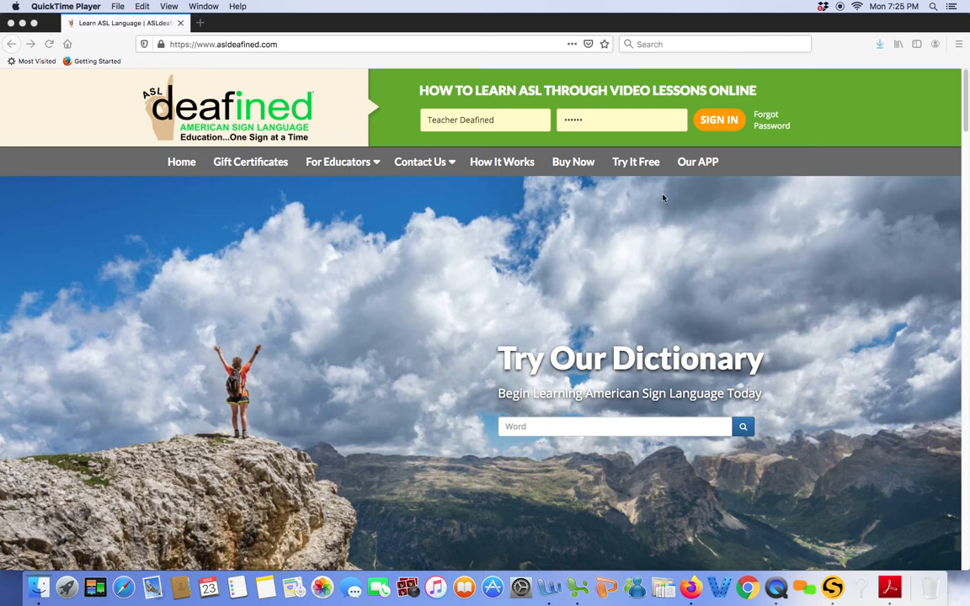
Step: Sign in with the prefilled teacher account and start creating the first lesson from My Lessons
{"action": "left_click", "coordinate": [717, 121]}
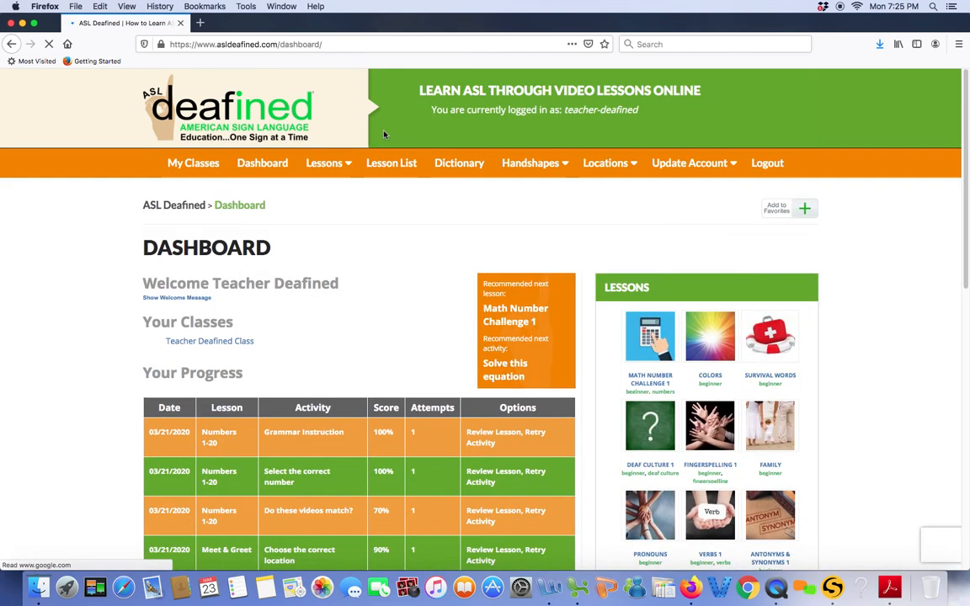
{"action": "mouse_move", "coordinate": [321, 162]}
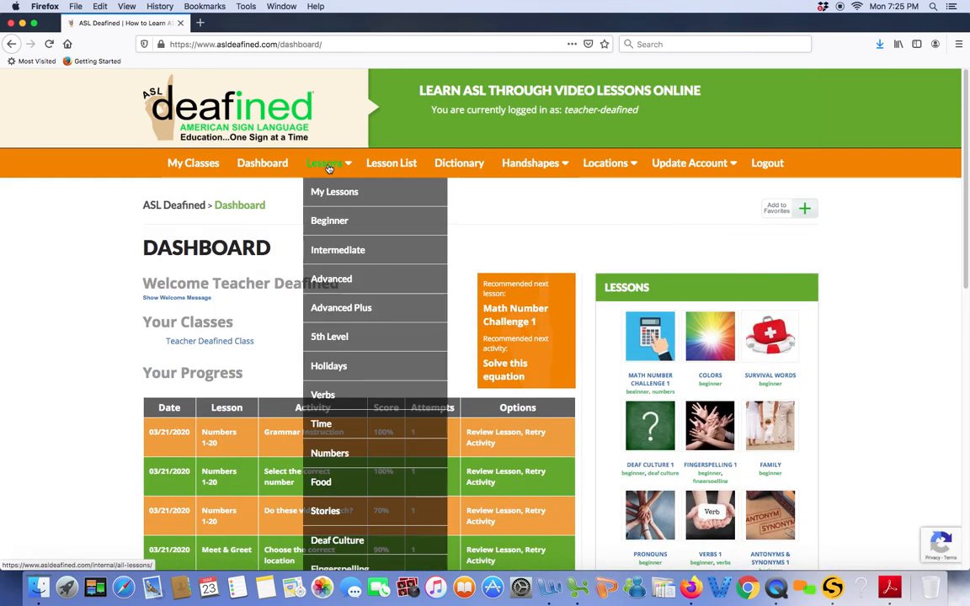
{"action": "left_click", "coordinate": [329, 193]}
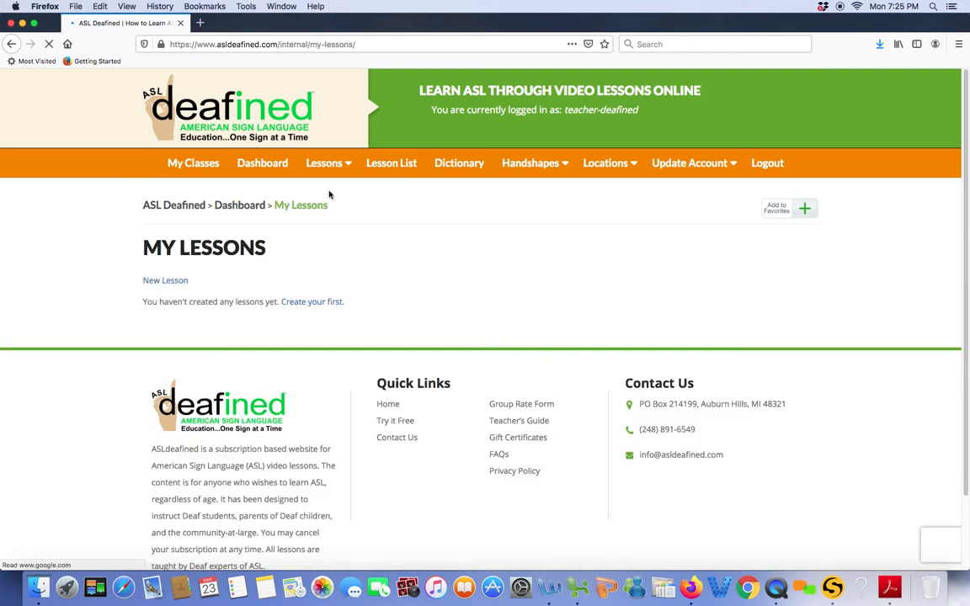
{"action": "left_click", "coordinate": [309, 304]}
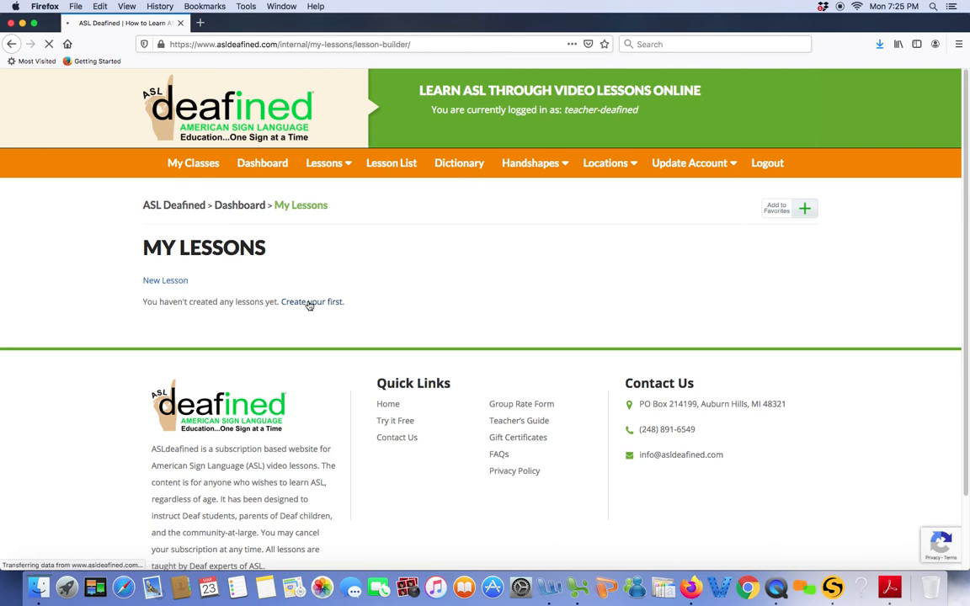
Step: Name the new lesson "Vocabulary Review"
{"action": "scroll", "coordinate": [190, 236], "scroll_direction": "down", "scroll_amount": 2}
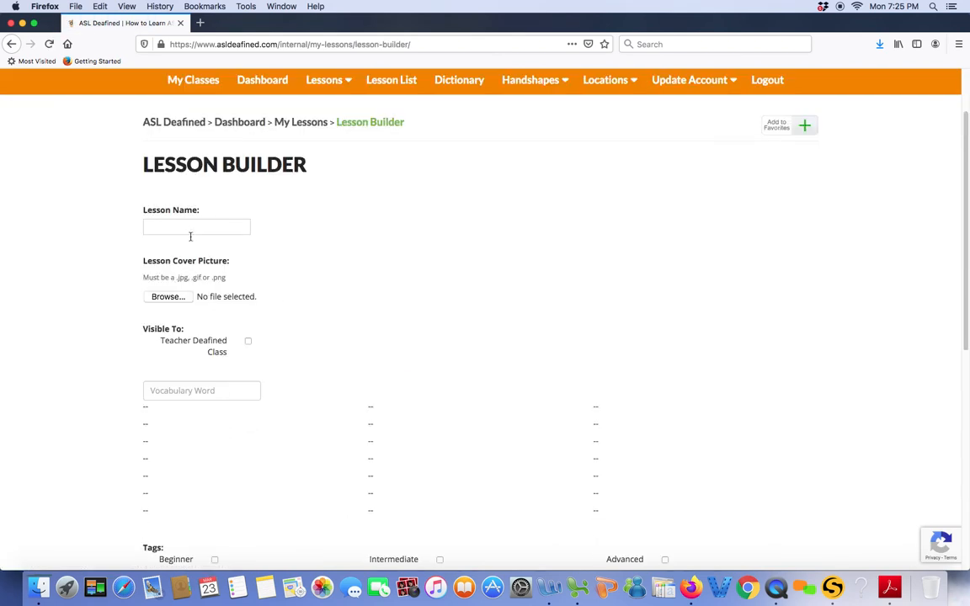
{"action": "left_click", "coordinate": [183, 228]}
{"action": "type", "text": "Vocabulary Review"}
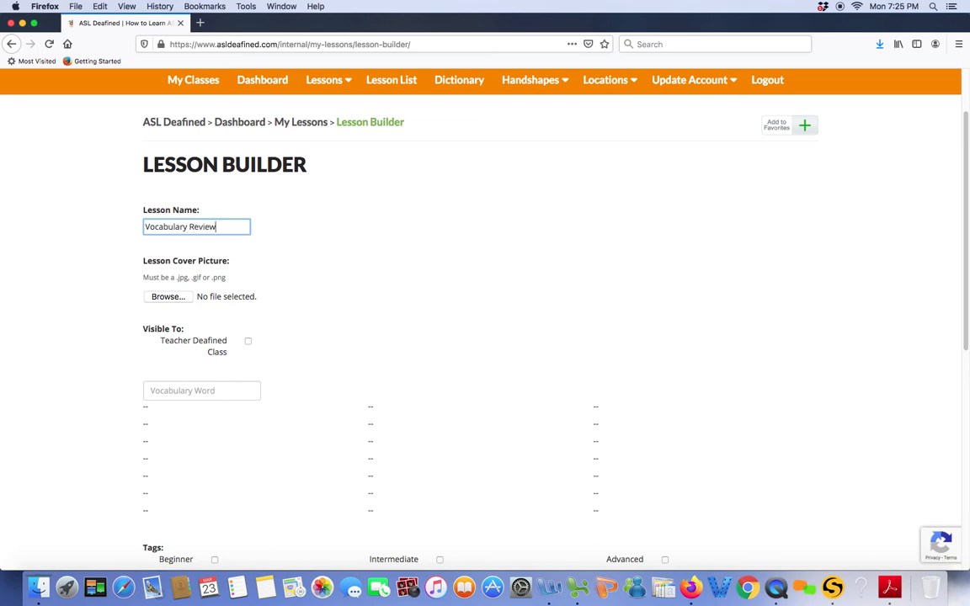
Step: Choose image.jpg from the Desktop folder as the lesson cover picture
{"action": "left_click", "coordinate": [168, 296]}
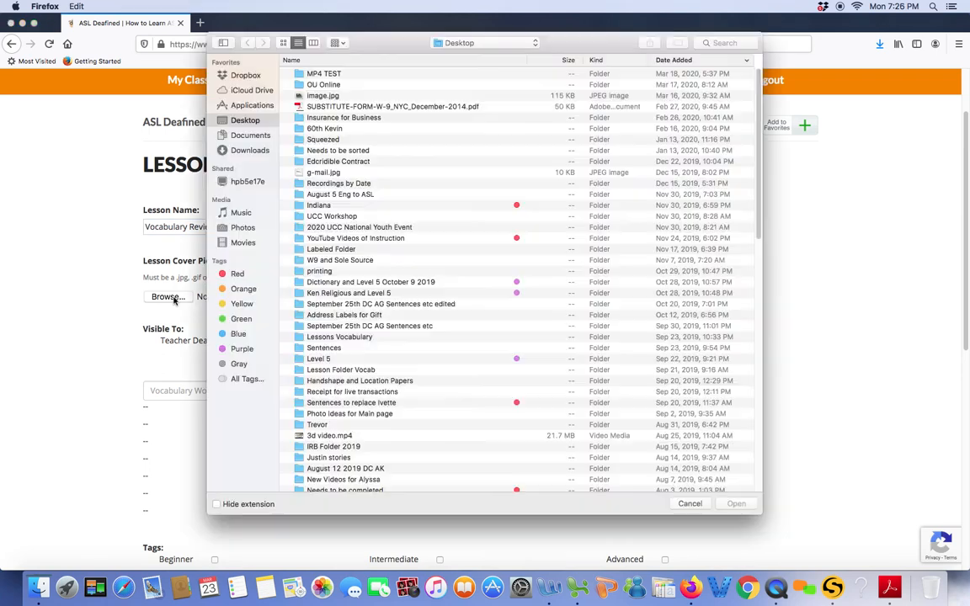
{"action": "left_click", "coordinate": [329, 97]}
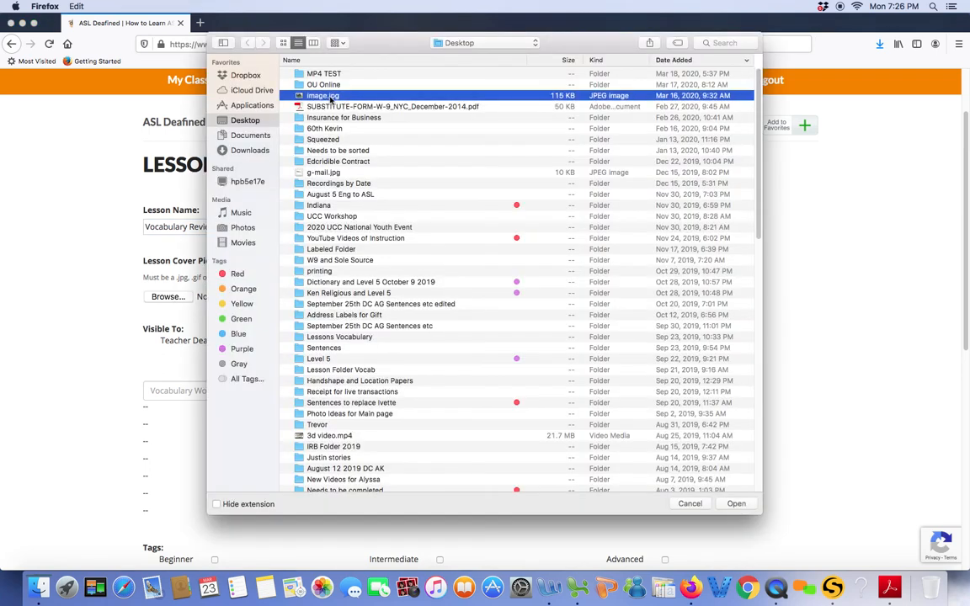
{"action": "double_click", "coordinate": [330, 97]}
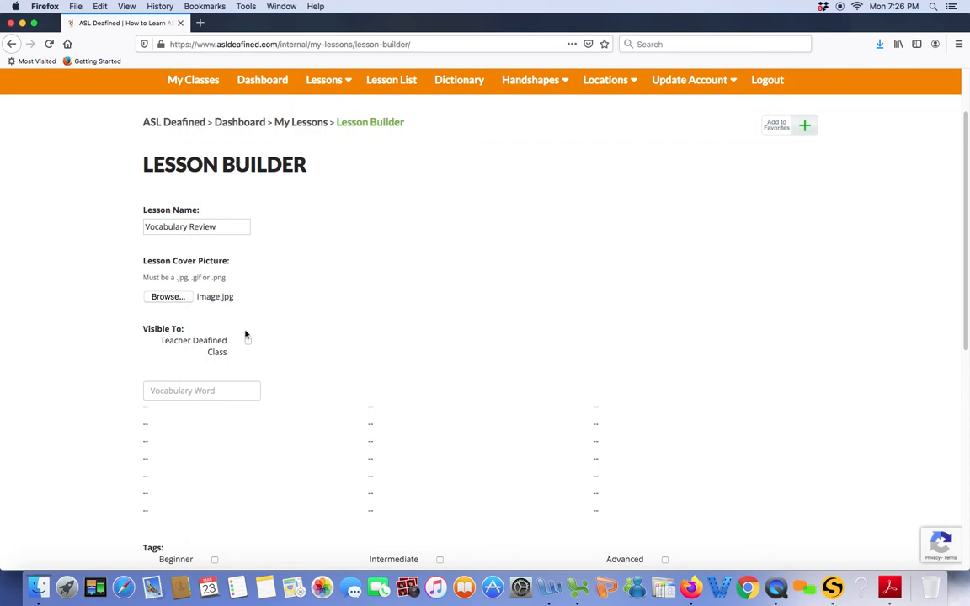
Step: Make the lesson visible to Teacher Deafined Class and tag it only as Intermediate
{"action": "scroll", "coordinate": [245, 334], "scroll_direction": "down", "scroll_amount": 1}
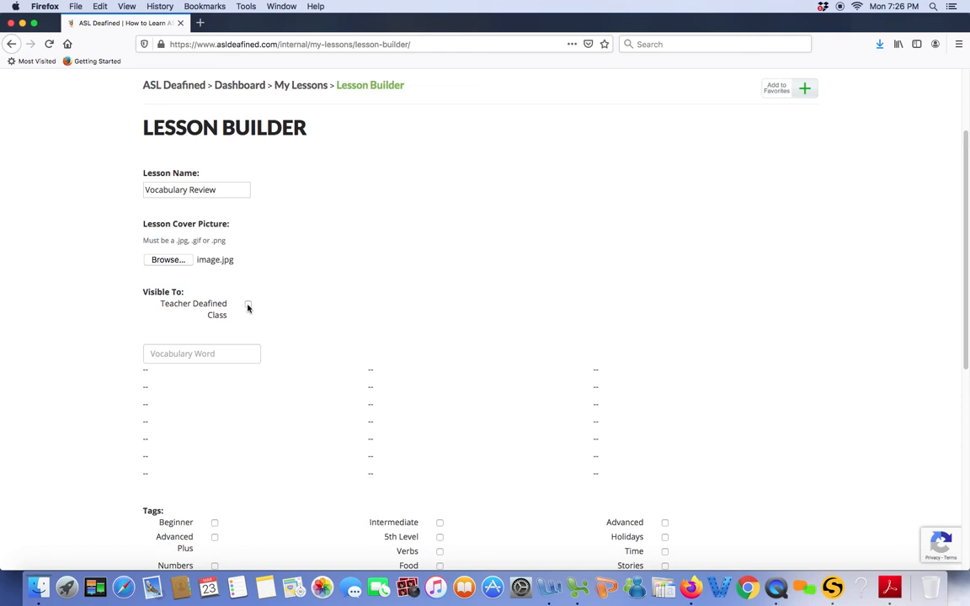
{"action": "left_click", "coordinate": [247, 306]}
{"action": "scroll", "coordinate": [286, 309], "scroll_direction": "down", "scroll_amount": 2}
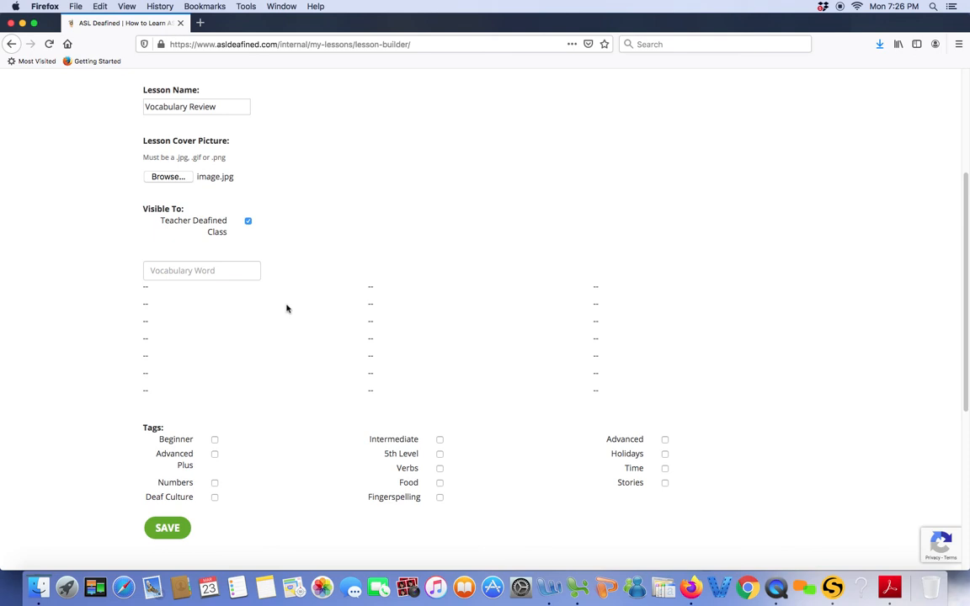
{"action": "left_click", "coordinate": [215, 441]}
{"action": "left_click", "coordinate": [214, 441]}
{"action": "left_click", "coordinate": [439, 440]}
Step: Add the vocabulary word Computer to the lesson and preview its sign video
{"action": "left_click", "coordinate": [209, 271]}
{"action": "type", "text": "computer"}
{"action": "left_click", "coordinate": [183, 289]}
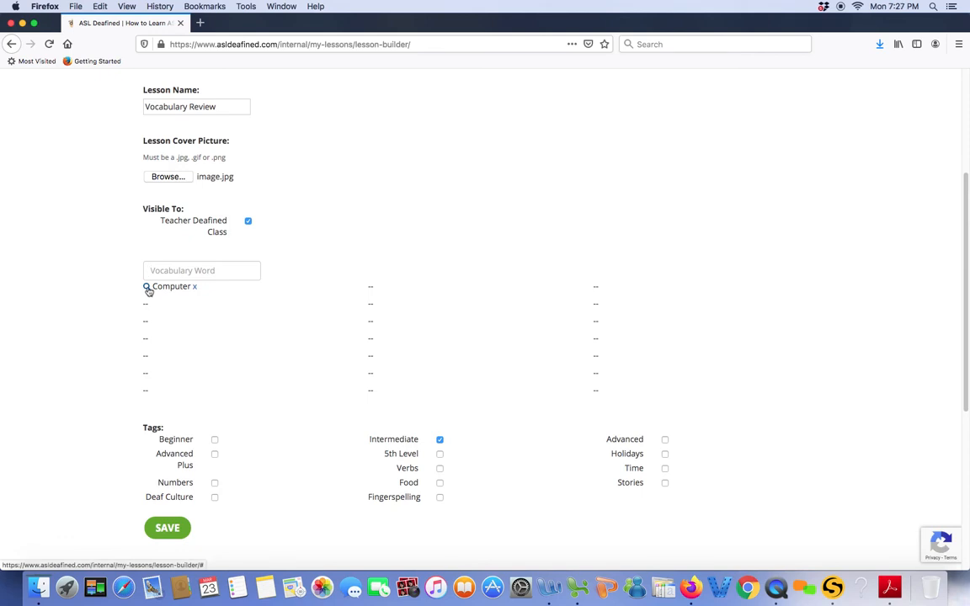
{"action": "left_click", "coordinate": [147, 288]}
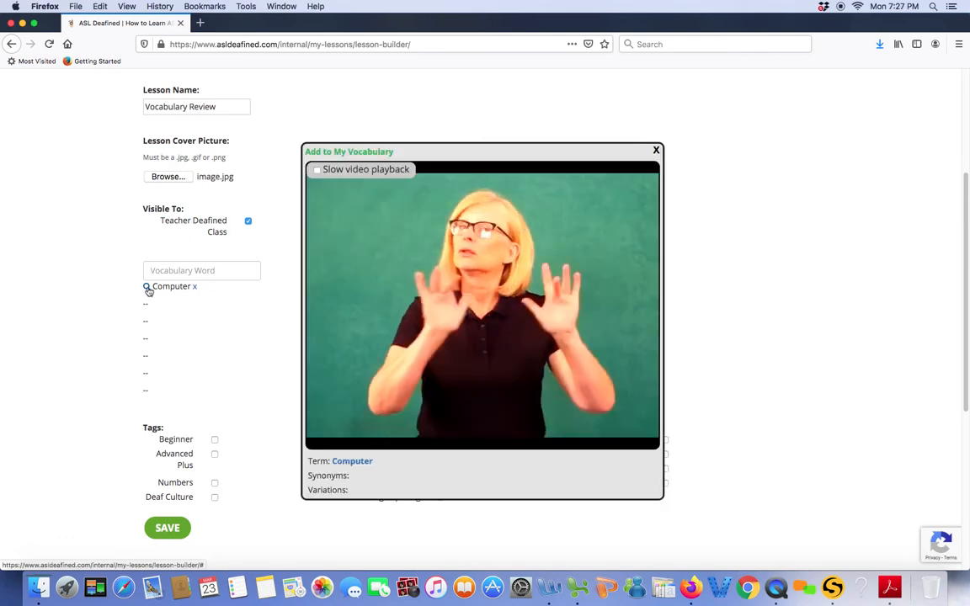
{"action": "left_click", "coordinate": [656, 151]}
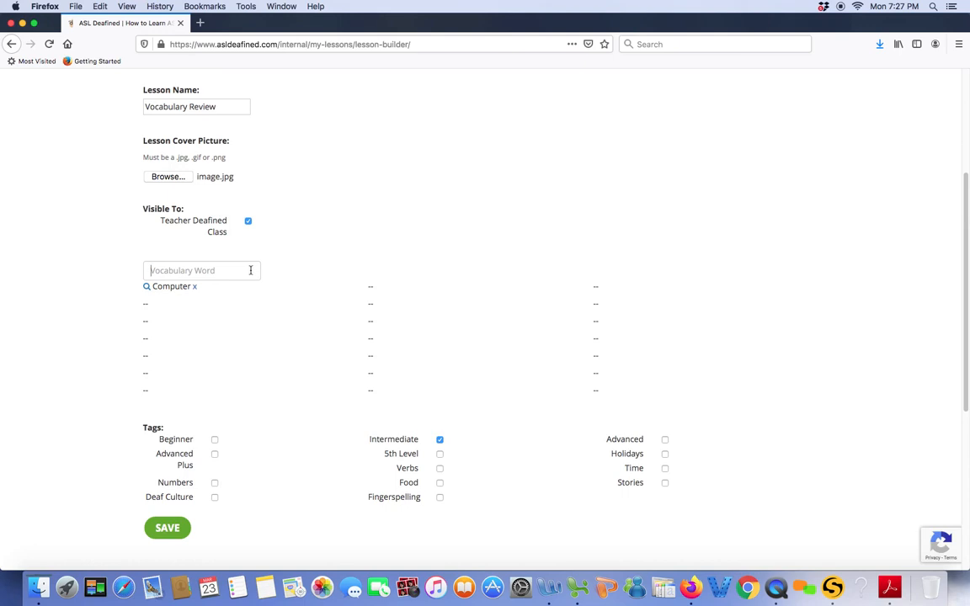
Step: Add Dishes, Blue and Counter to the lesson's vocabulary, searching "Table" to find Counter
{"action": "type", "text": "Dishes"}
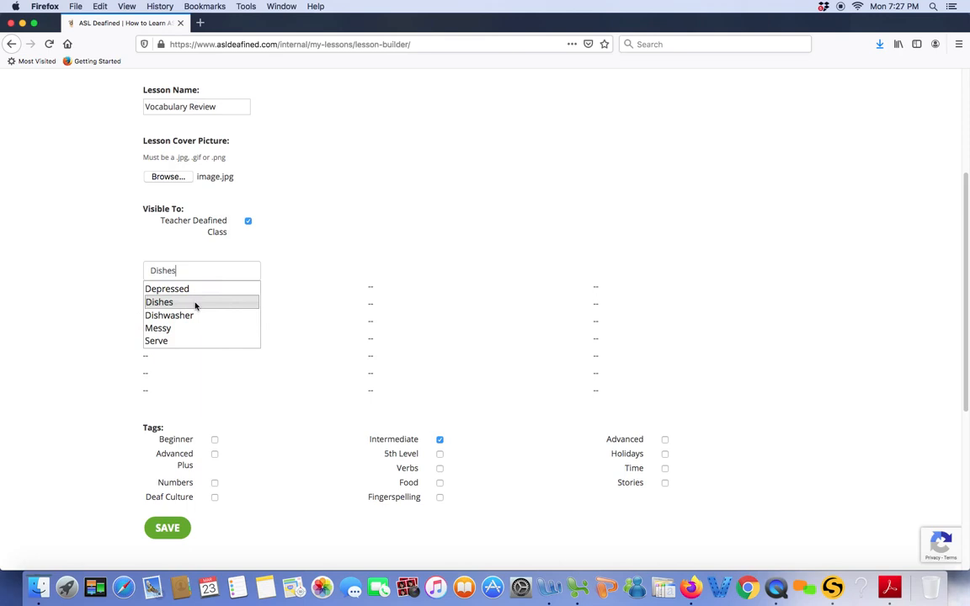
{"action": "left_click", "coordinate": [194, 303]}
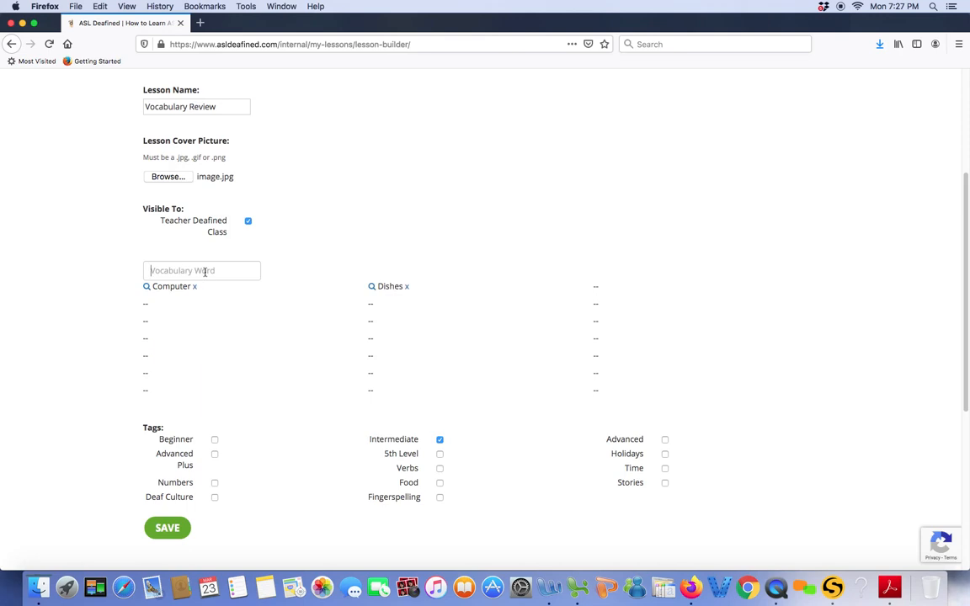
{"action": "type", "text": "blue"}
{"action": "left_click", "coordinate": [204, 289]}
{"action": "type", "text": "Table"}
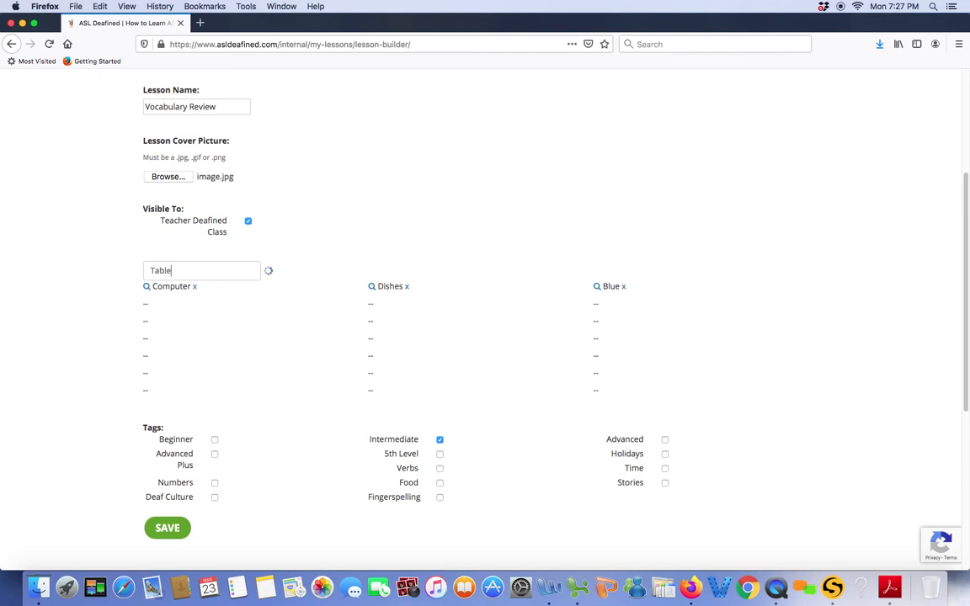
{"action": "left_click", "coordinate": [186, 289]}
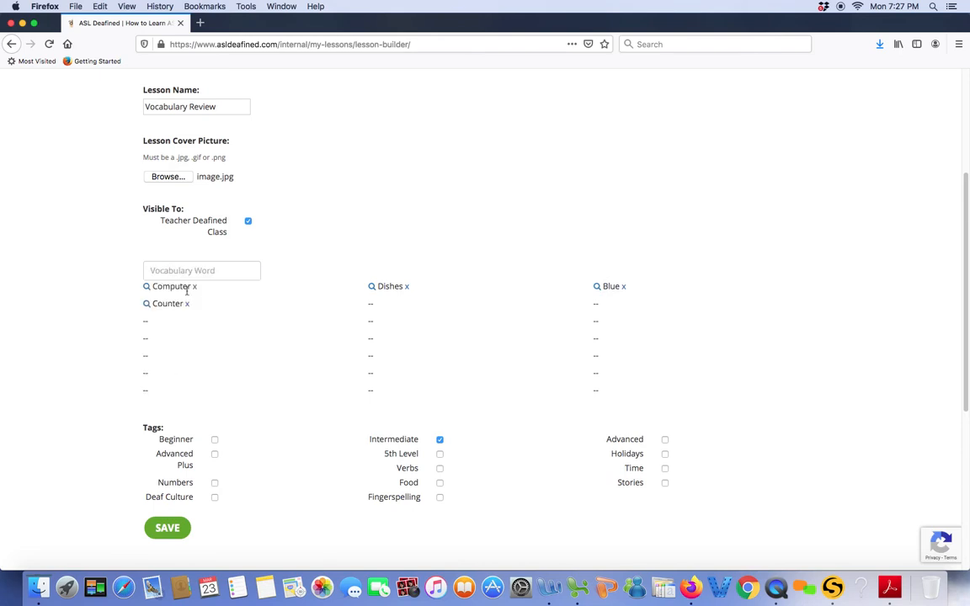
Step: Add the words Hotel, Dresser and Spoon to the lesson's vocabulary list
{"action": "type", "text": "Hotel"}
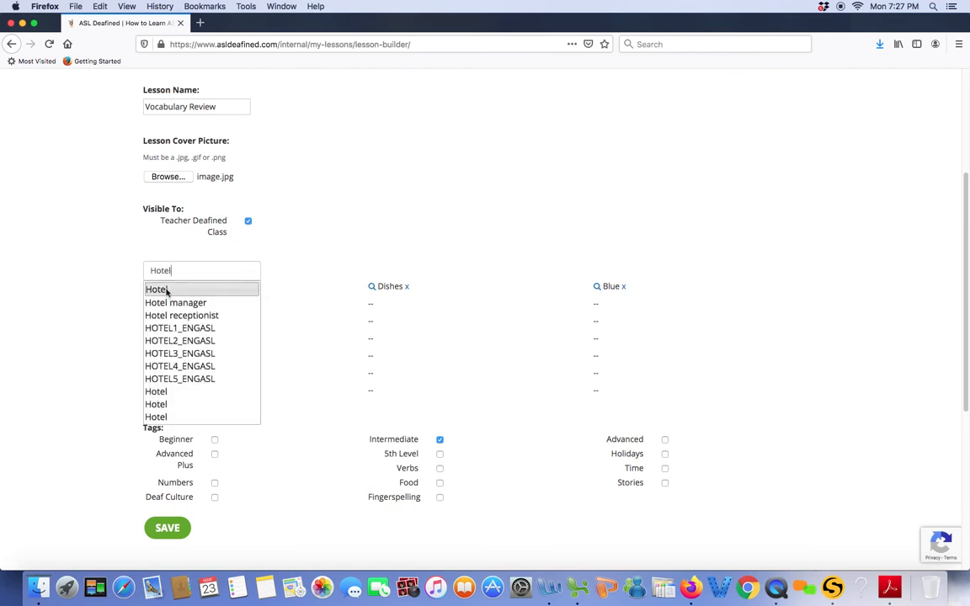
{"action": "left_click", "coordinate": [166, 291]}
{"action": "type", "text": "Dresser"}
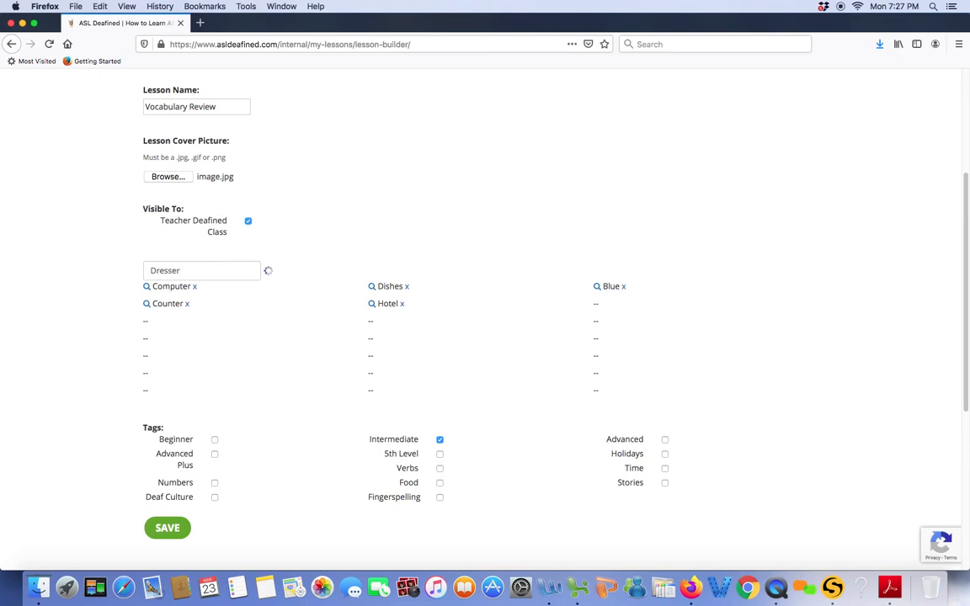
{"action": "left_click", "coordinate": [181, 285]}
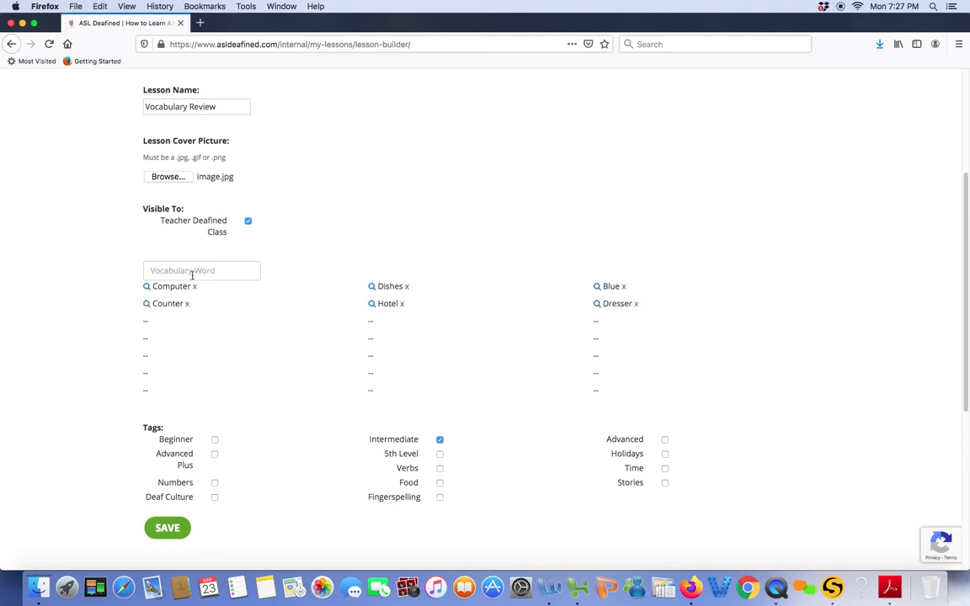
{"action": "type", "text": "Spoon"}
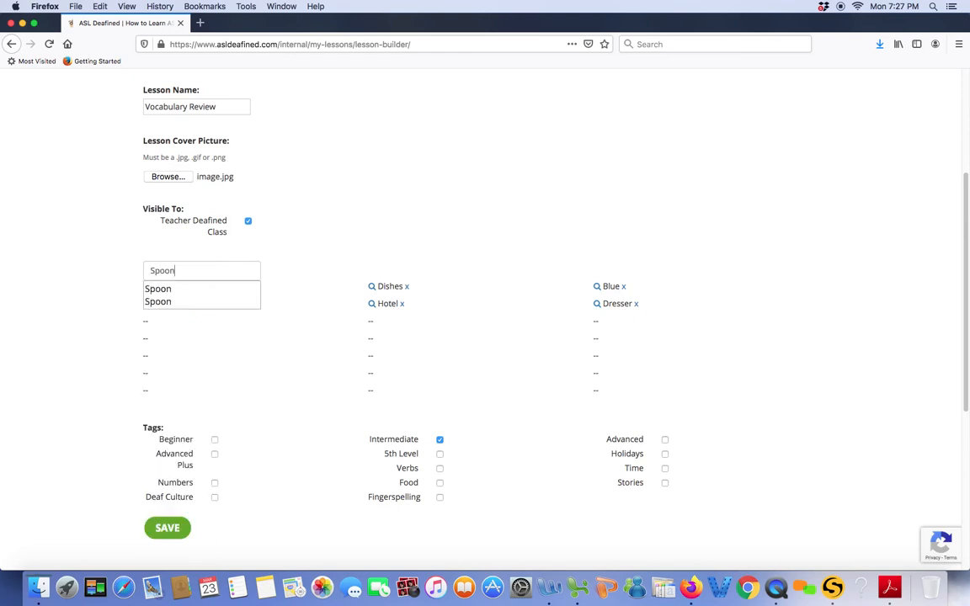
{"action": "left_click", "coordinate": [187, 287]}
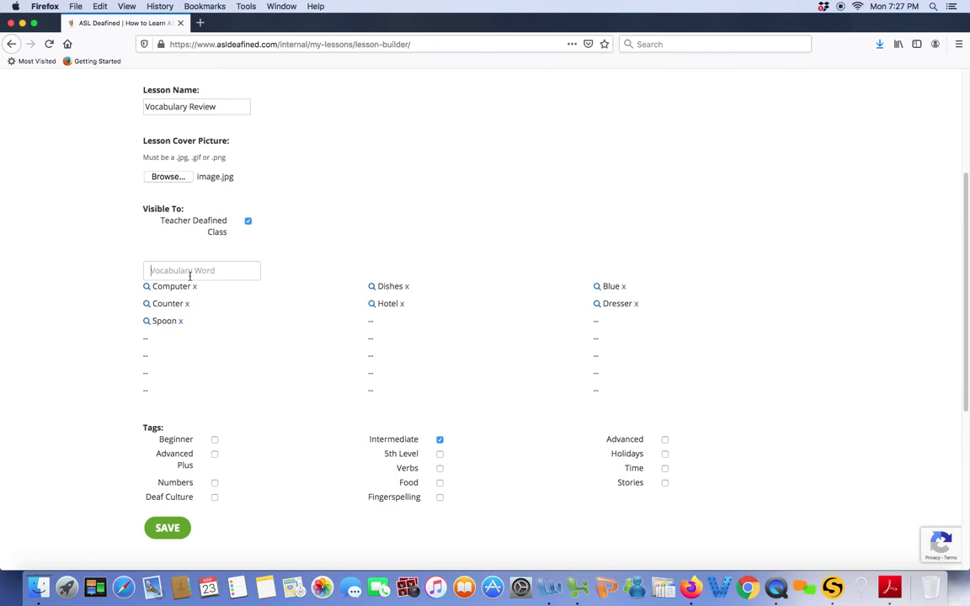
Step: Add Bowling, Doctor and Doctor's appointment to the lesson's vocabulary list
{"action": "type", "text": "Bowling"}
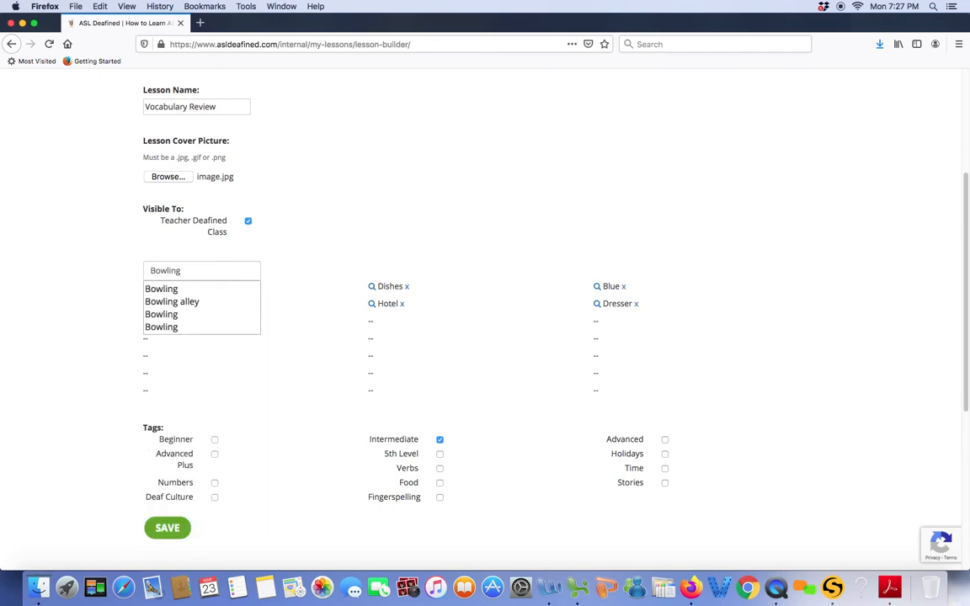
{"action": "left_click", "coordinate": [180, 288]}
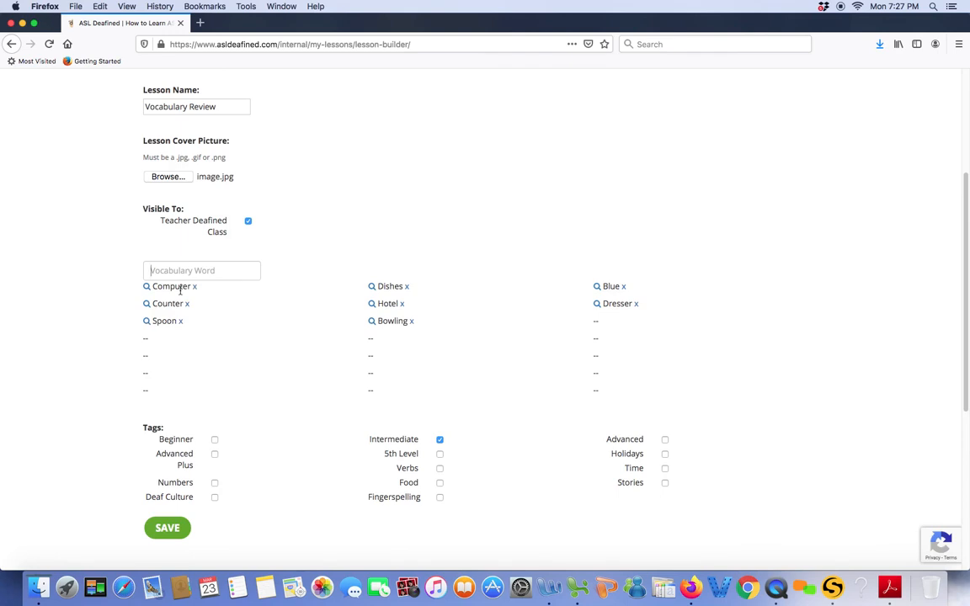
{"action": "type", "text": "Doctor"}
{"action": "left_click", "coordinate": [166, 285]}
{"action": "type", "text": "Doctor"}
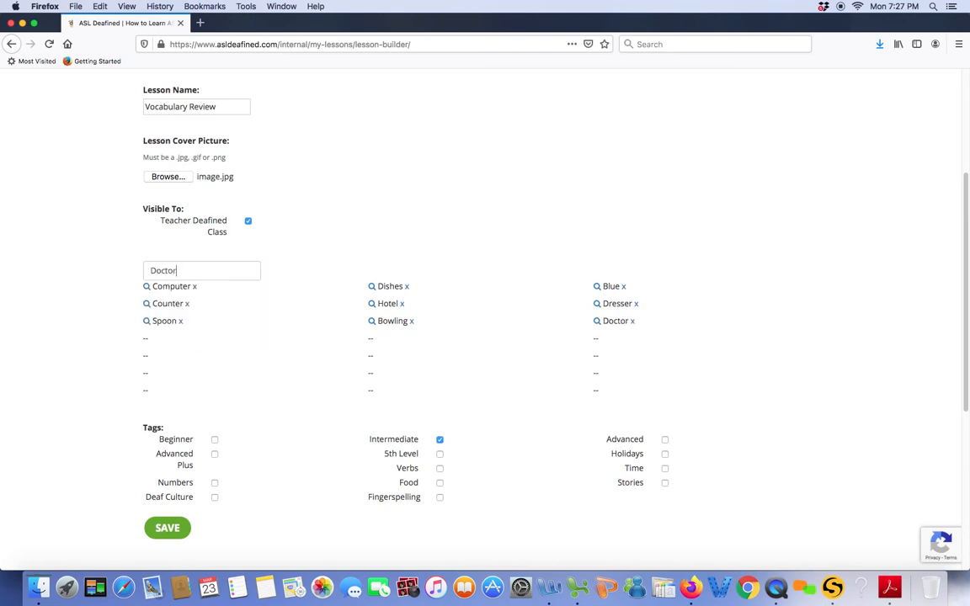
{"action": "left_click", "coordinate": [167, 305]}
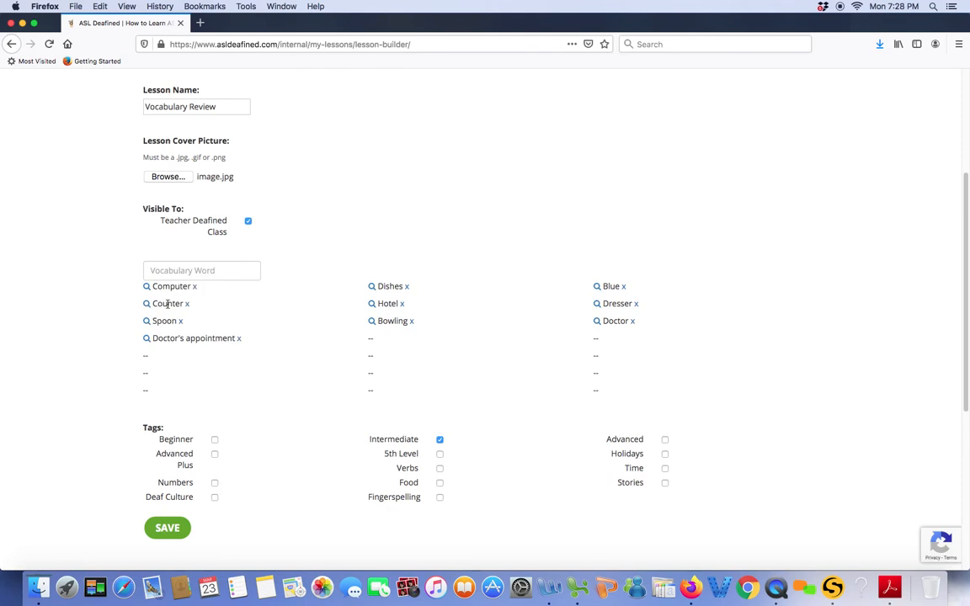
Step: Add the words Reservation and Program to the lesson's vocabulary list
{"action": "type", "text": "Reser"}
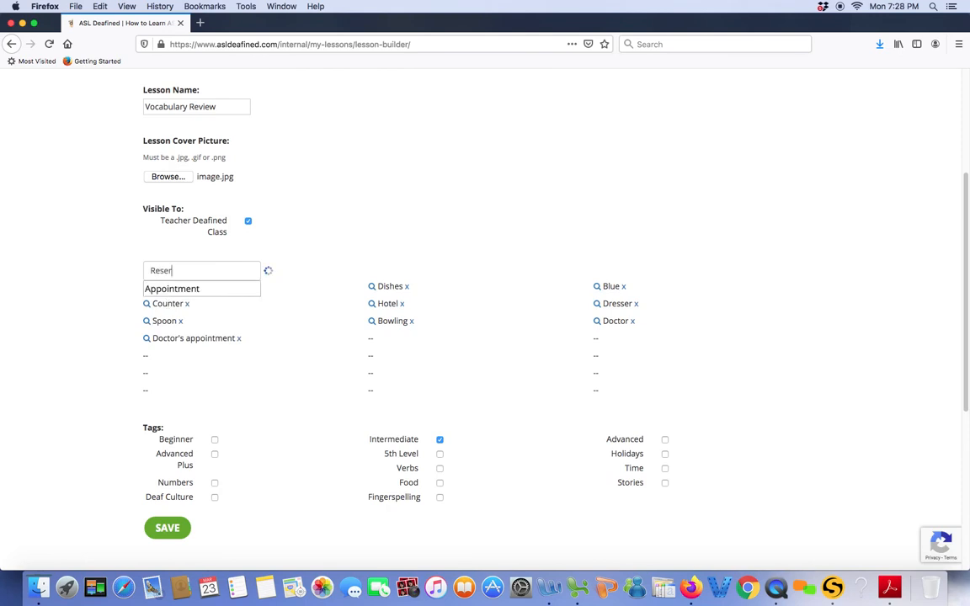
{"action": "type", "text": "vation"}
{"action": "scroll", "coordinate": [172, 303], "scroll_direction": "down", "scroll_amount": 1}
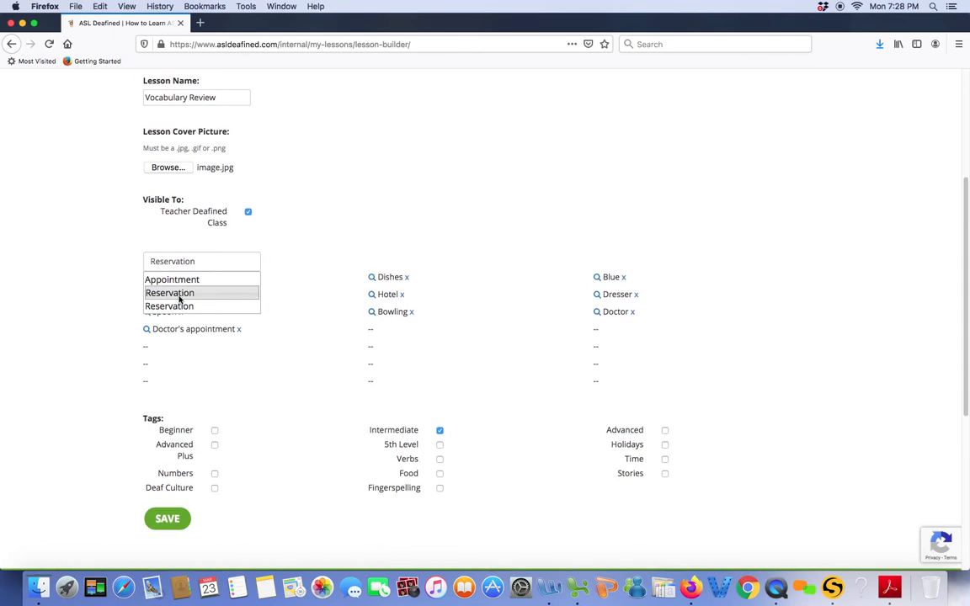
{"action": "left_click", "coordinate": [179, 295]}
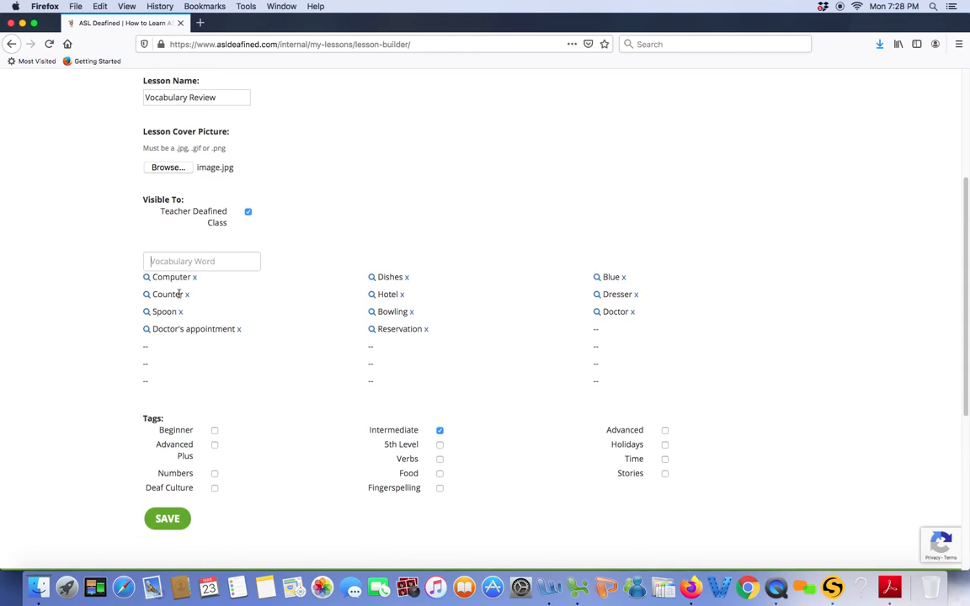
{"action": "type", "text": "Program"}
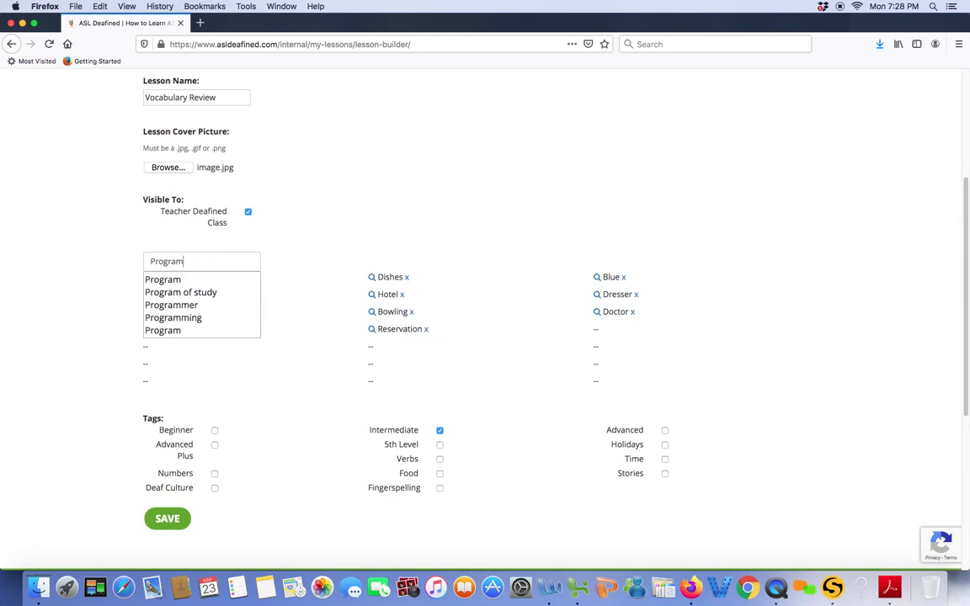
{"action": "left_click", "coordinate": [167, 283]}
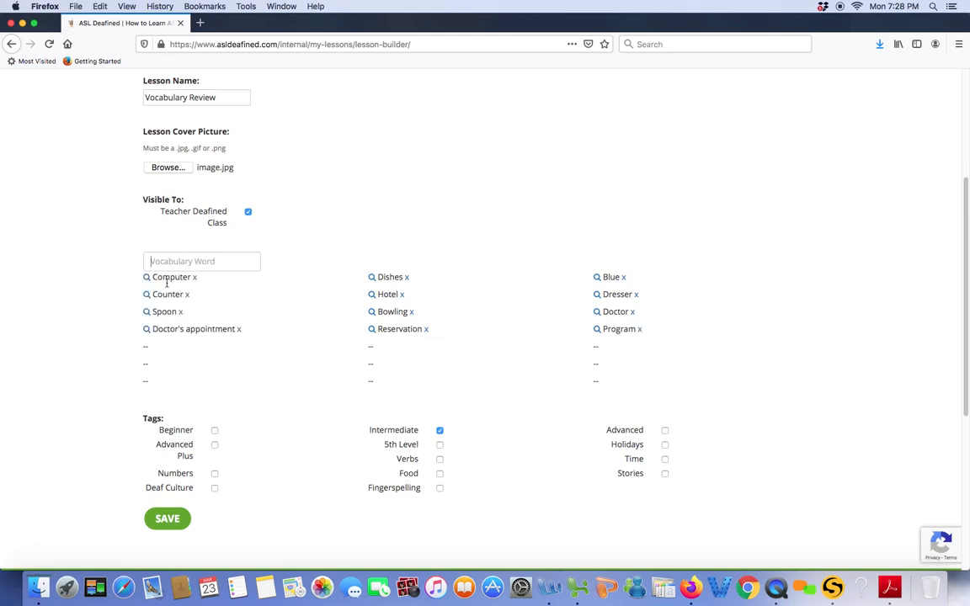
Step: Add Study to the lesson's vocabulary list, try to add Geographic terms as well, and save the lesson
{"action": "type", "text": "Study"}
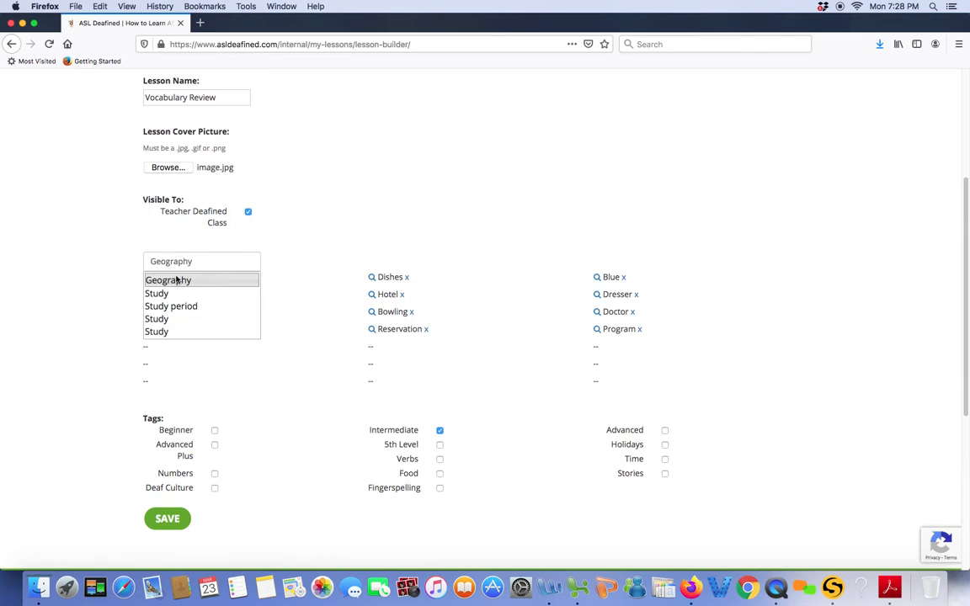
{"action": "left_click", "coordinate": [171, 292]}
{"action": "type", "text": "Geogrpa"}
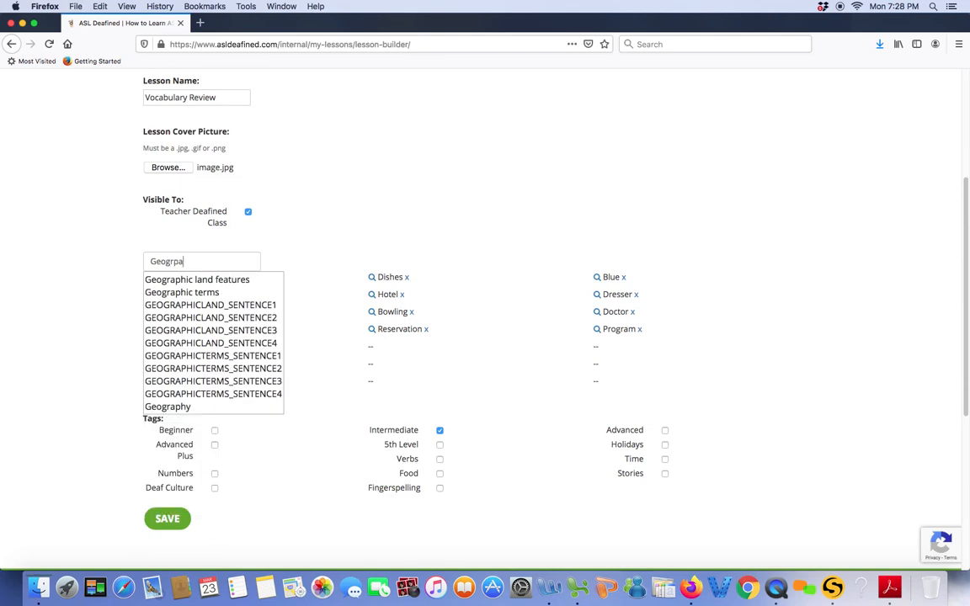
{"action": "left_click", "coordinate": [178, 291]}
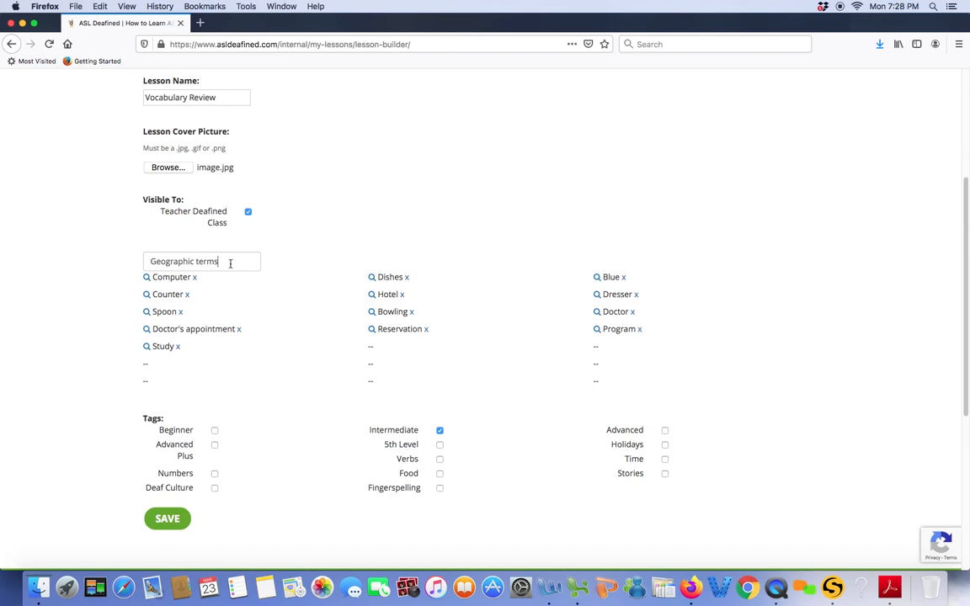
{"action": "key", "text": "BackSpace"}
{"action": "type", "text": "s"}
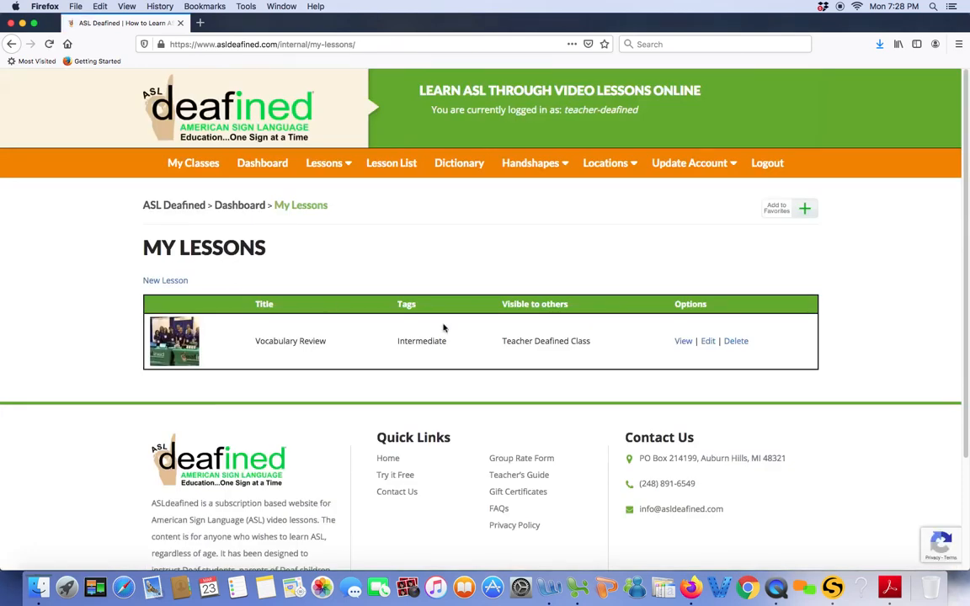
Step: Reopen the Vocabulary Review lesson for editing and remove Doctor's appointment from its vocabulary list
{"action": "left_click", "coordinate": [708, 342]}
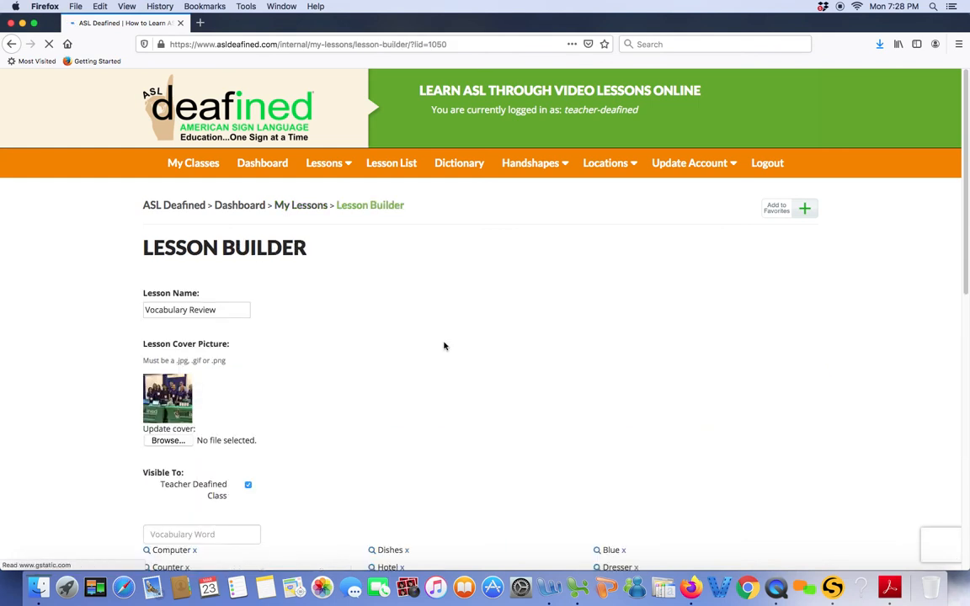
{"action": "scroll", "coordinate": [413, 340], "scroll_direction": "down", "scroll_amount": 3}
{"action": "scroll", "coordinate": [414, 341], "scroll_direction": "down", "scroll_amount": 2}
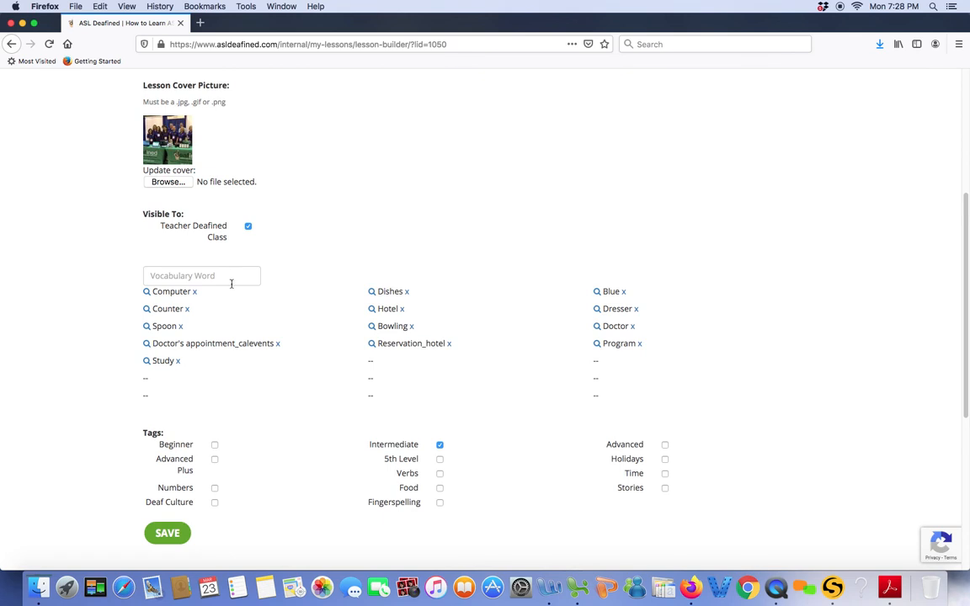
{"action": "left_click", "coordinate": [277, 344]}
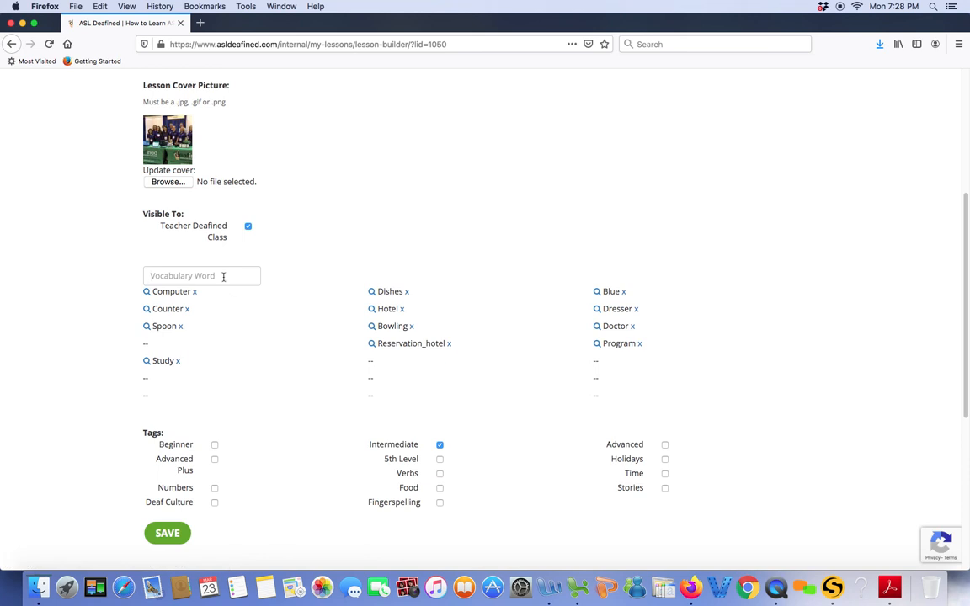
Step: Add Book review and Library card to the lesson's vocabulary list
{"action": "type", "text": "Book review"}
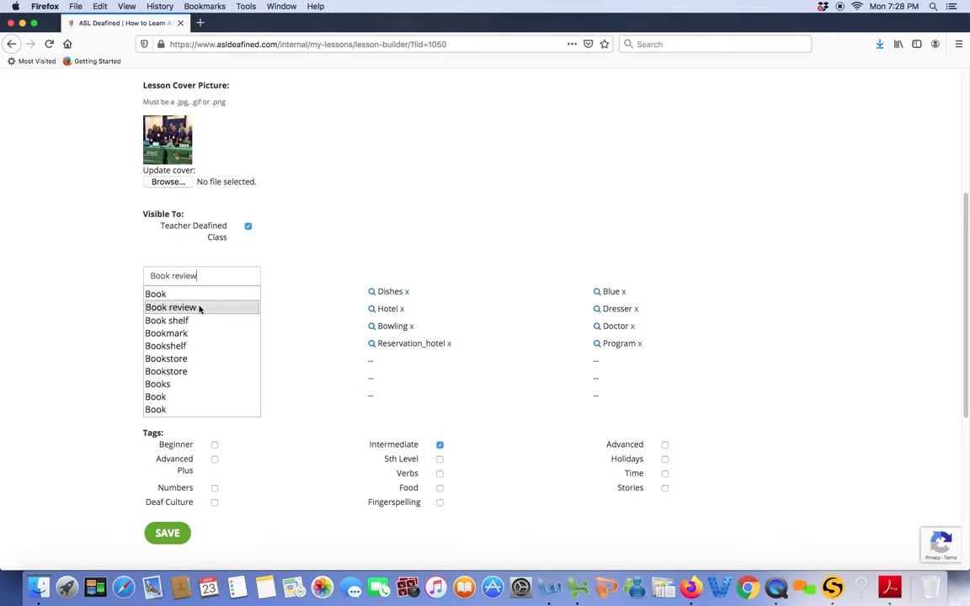
{"action": "left_click", "coordinate": [200, 307]}
{"action": "type", "text": "Library card"}
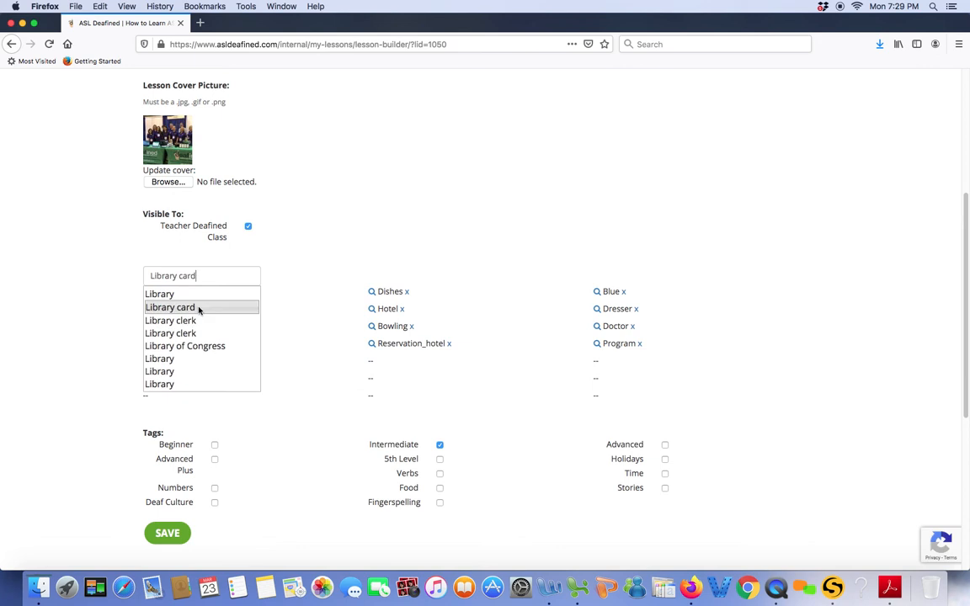
{"action": "left_click", "coordinate": [194, 308]}
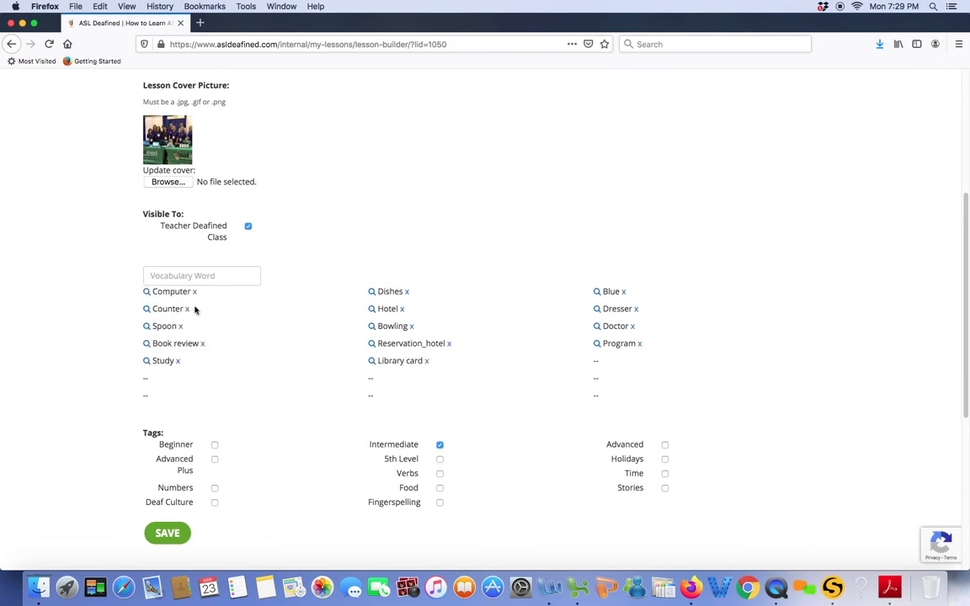
Step: Add Library of Congress and Committee to the vocabulary, searching "Congress" to find Committee, and save the lesson
{"action": "type", "text": "Library of Congress"}
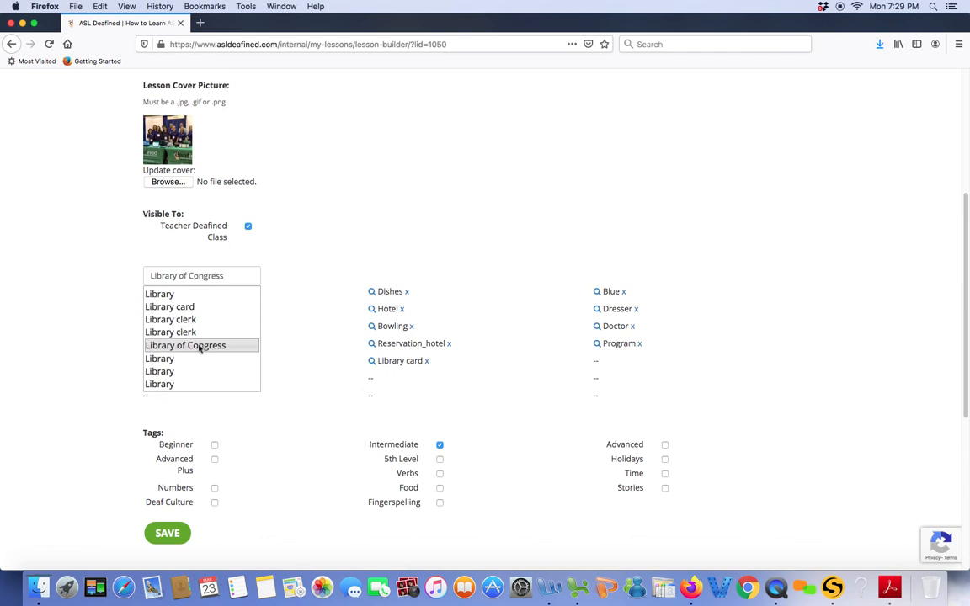
{"action": "left_click", "coordinate": [200, 345]}
{"action": "left_click", "coordinate": [215, 279]}
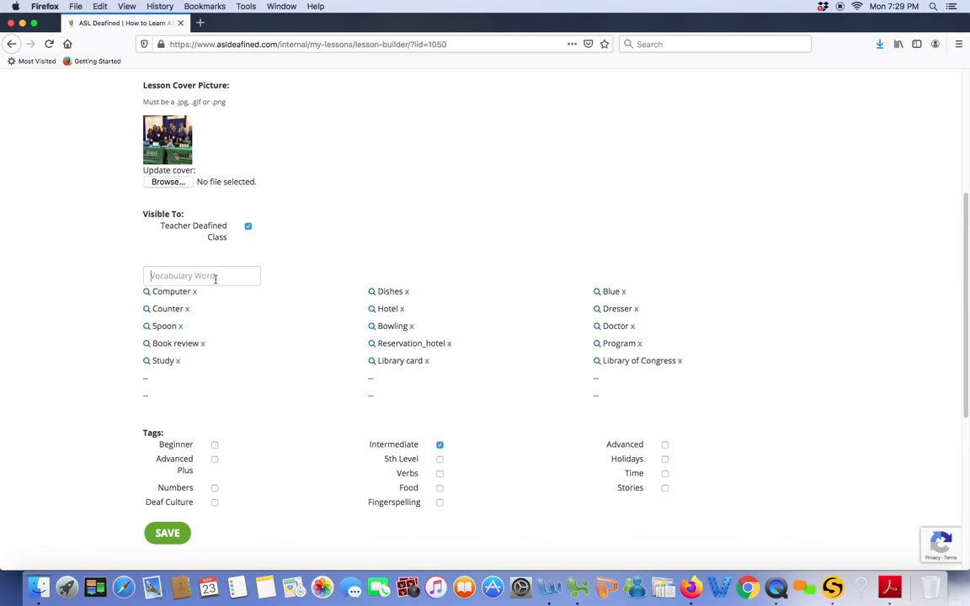
{"action": "type", "text": "Congress"}
{"action": "left_click", "coordinate": [203, 294]}
{"action": "scroll", "coordinate": [217, 295], "scroll_direction": "down", "scroll_amount": 2}
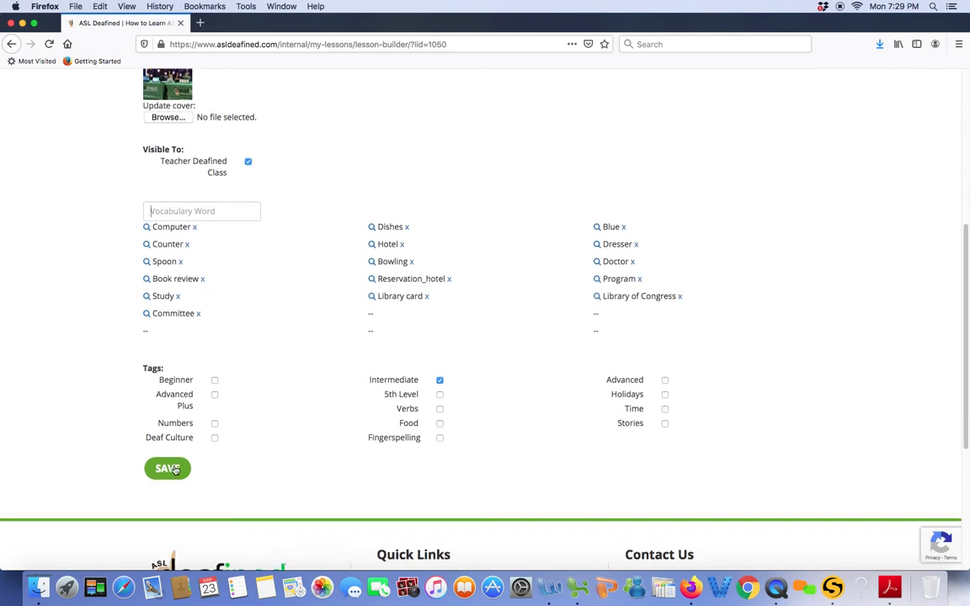
{"action": "left_click", "coordinate": [173, 470]}
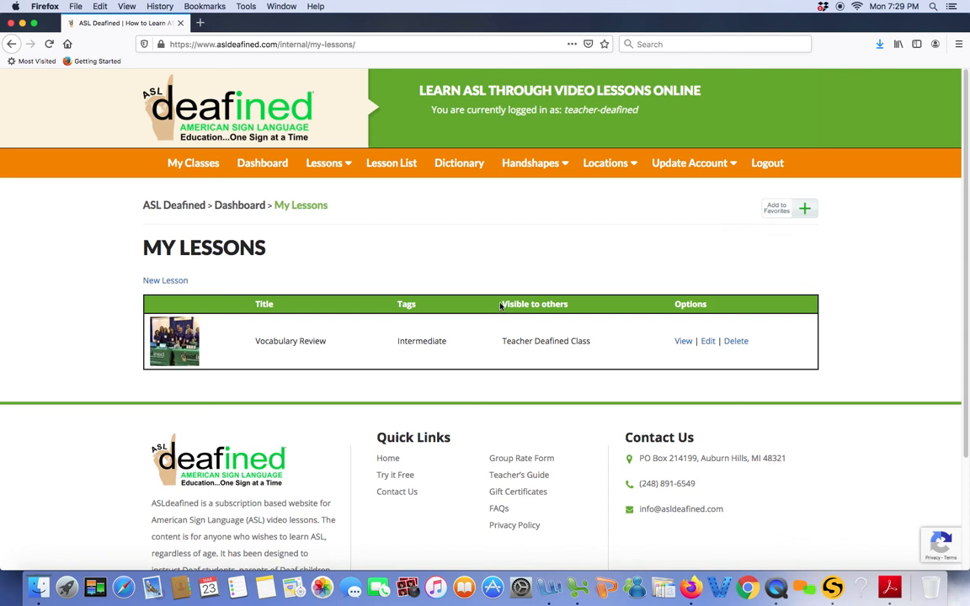
Step: View the Intermediate lessons and highlight the Vocabulary Review title among them
{"action": "mouse_move", "coordinate": [307, 160]}
{"action": "left_click", "coordinate": [337, 251]}
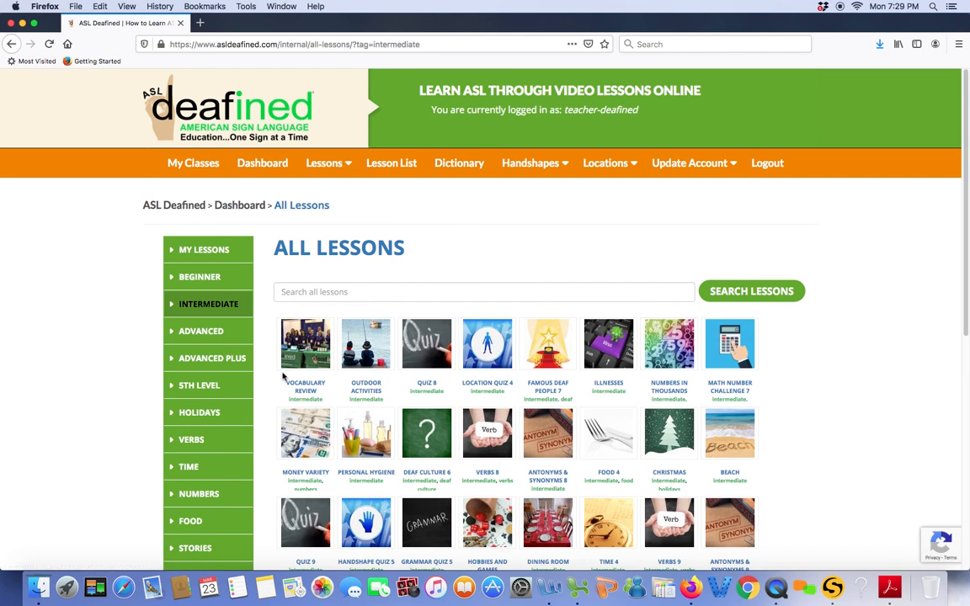
{"action": "left_click_drag", "start_coordinate": [291, 378], "coordinate": [334, 384]}
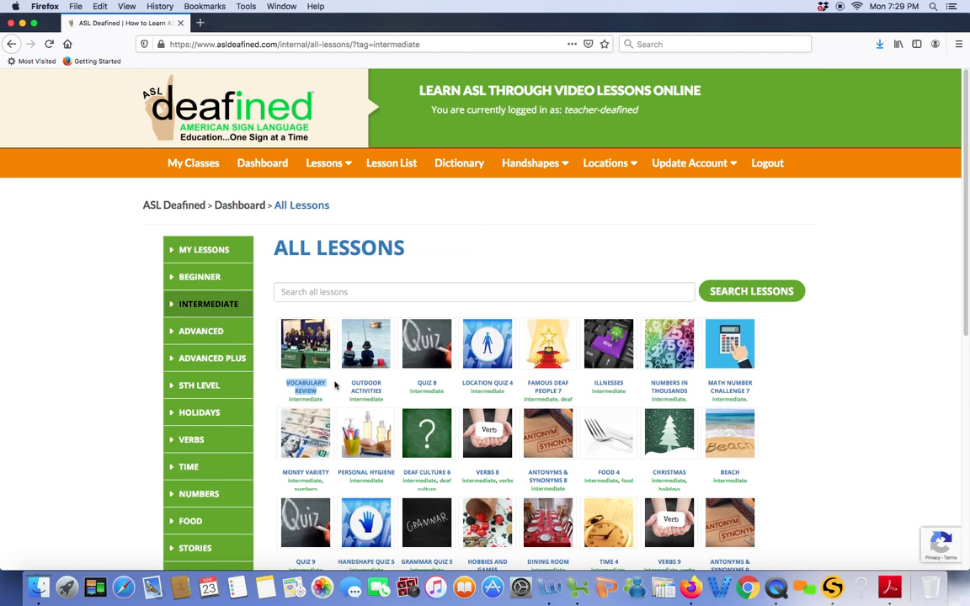
Step: Return to My Lessons, open the Vocabulary Review lesson for editing and look over its contents
{"action": "mouse_move", "coordinate": [323, 163]}
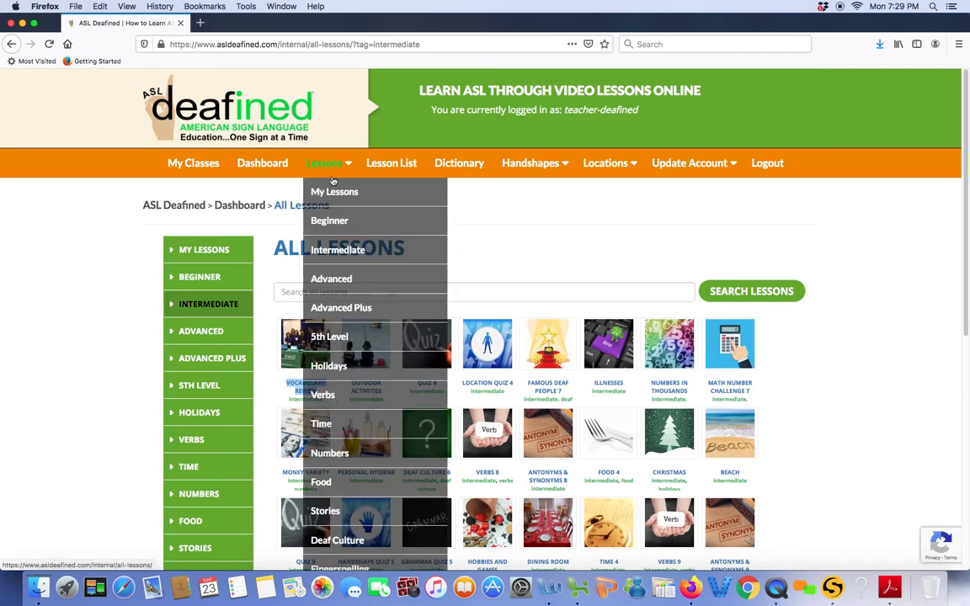
{"action": "left_click", "coordinate": [328, 192]}
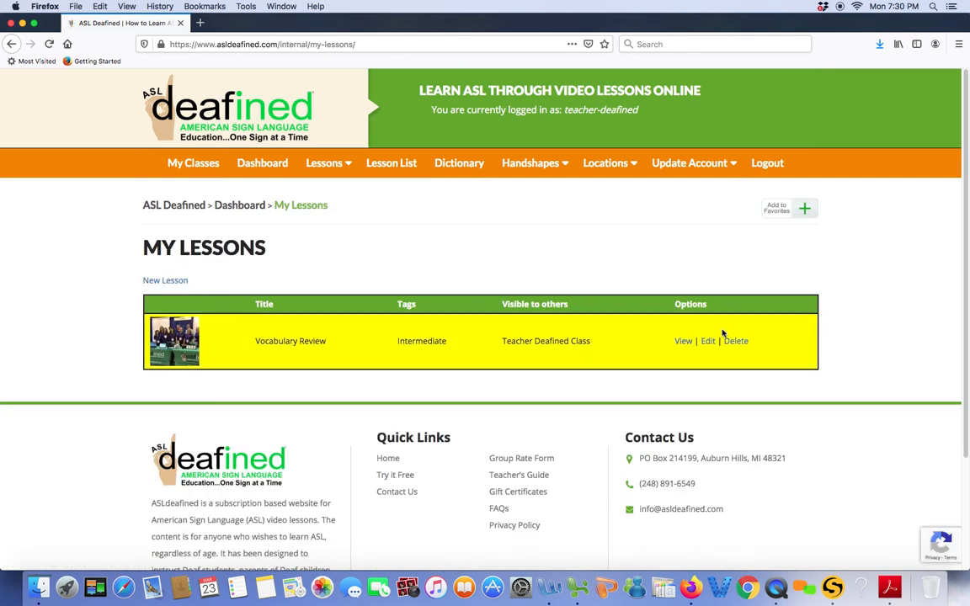
{"action": "left_click", "coordinate": [708, 341]}
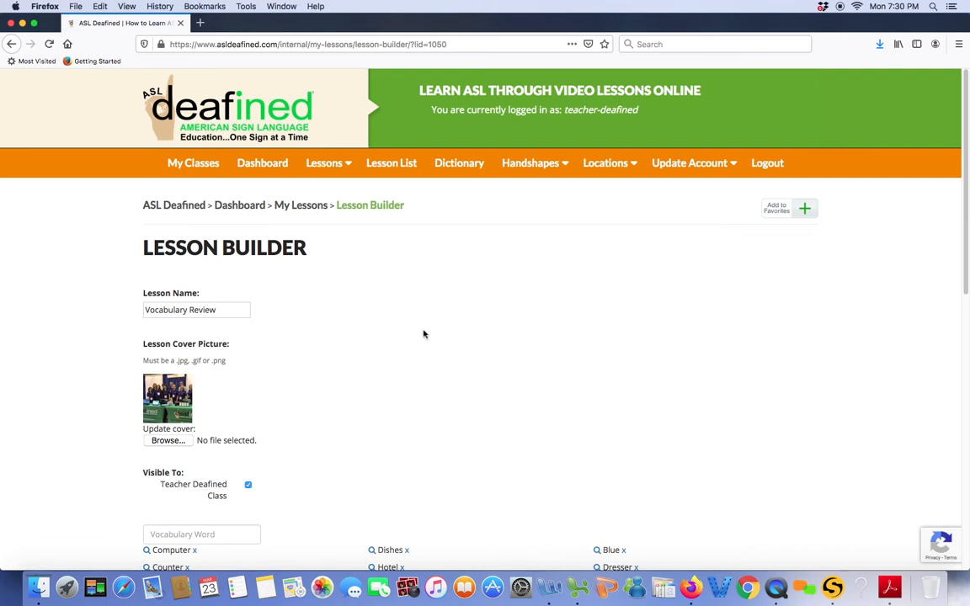
{"action": "scroll", "coordinate": [421, 341], "scroll_direction": "down", "scroll_amount": 5}
{"action": "scroll", "coordinate": [424, 334], "scroll_direction": "up", "scroll_amount": 5}
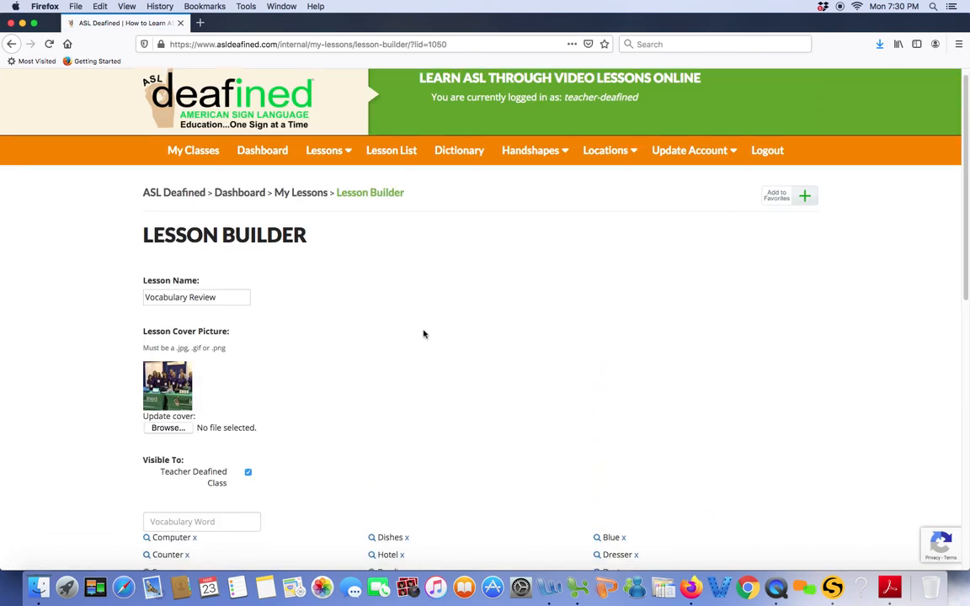